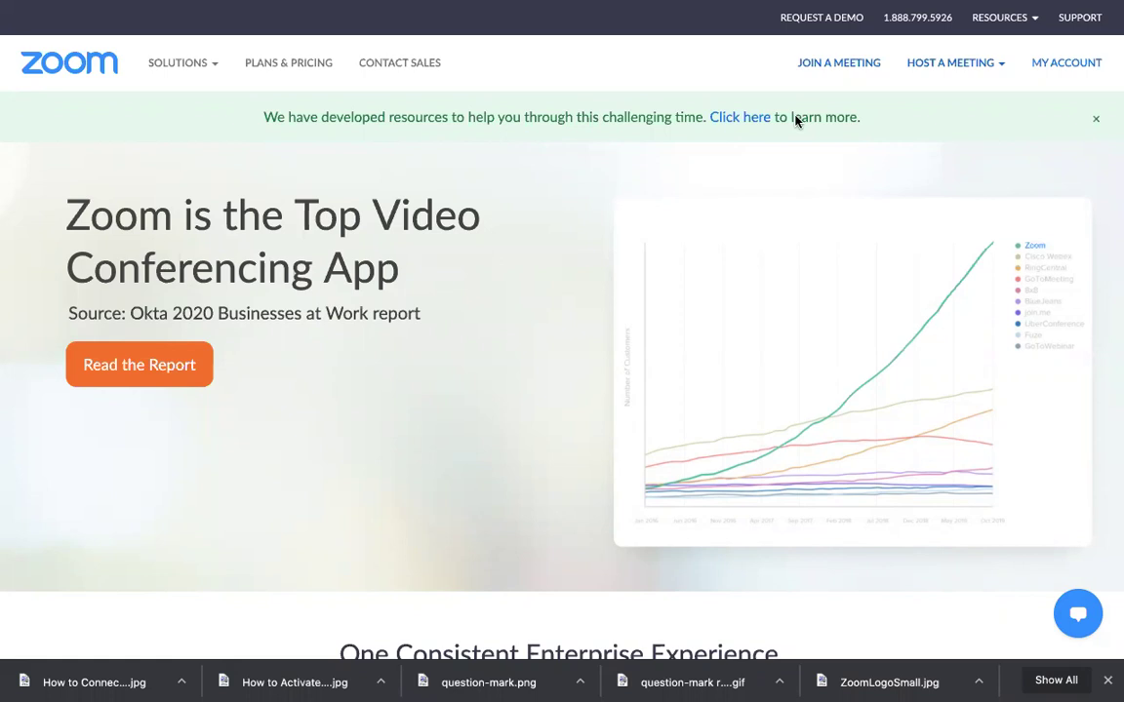
# Open the Account Settings page under Account Management for the signed-in Zoom account
pyautogui.click(1048, 68)
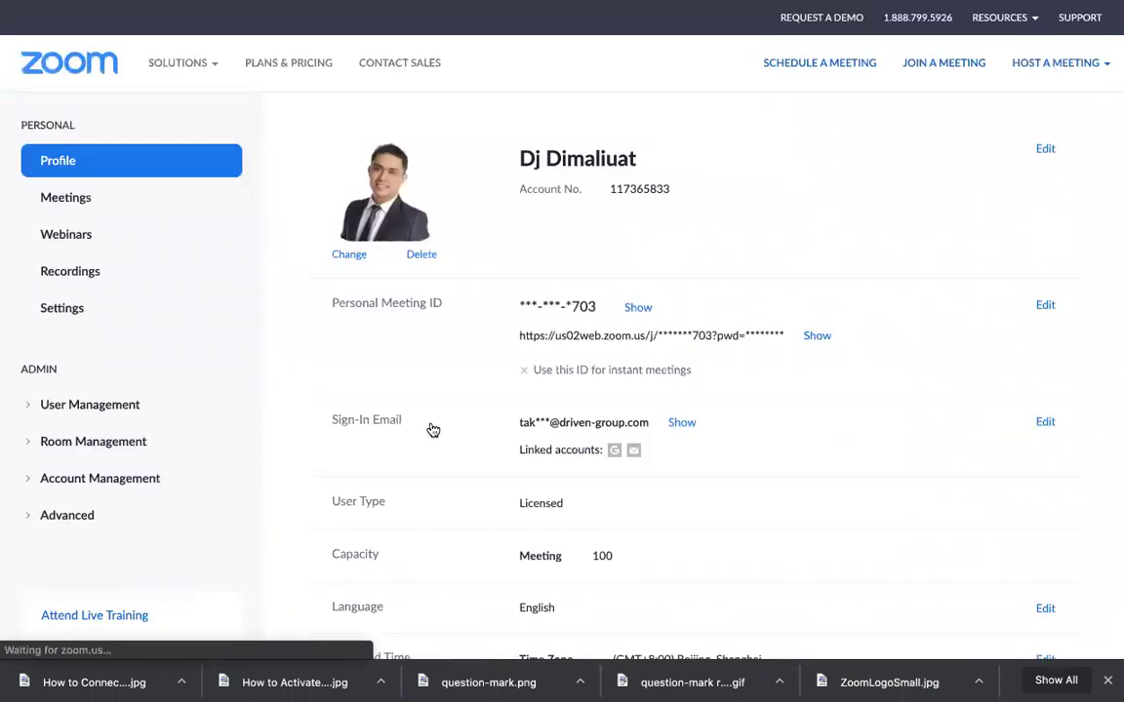
pyautogui.scroll(-2, 432, 430)
pyautogui.scroll(-2, 432, 430)
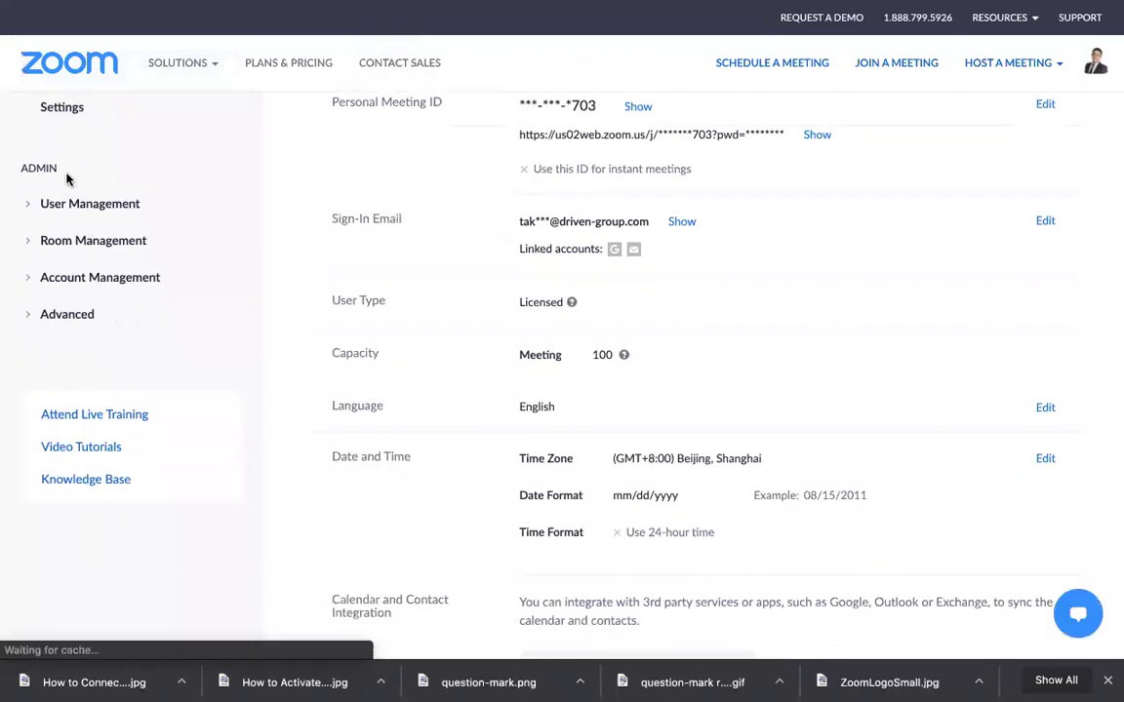
pyautogui.click(28, 284)
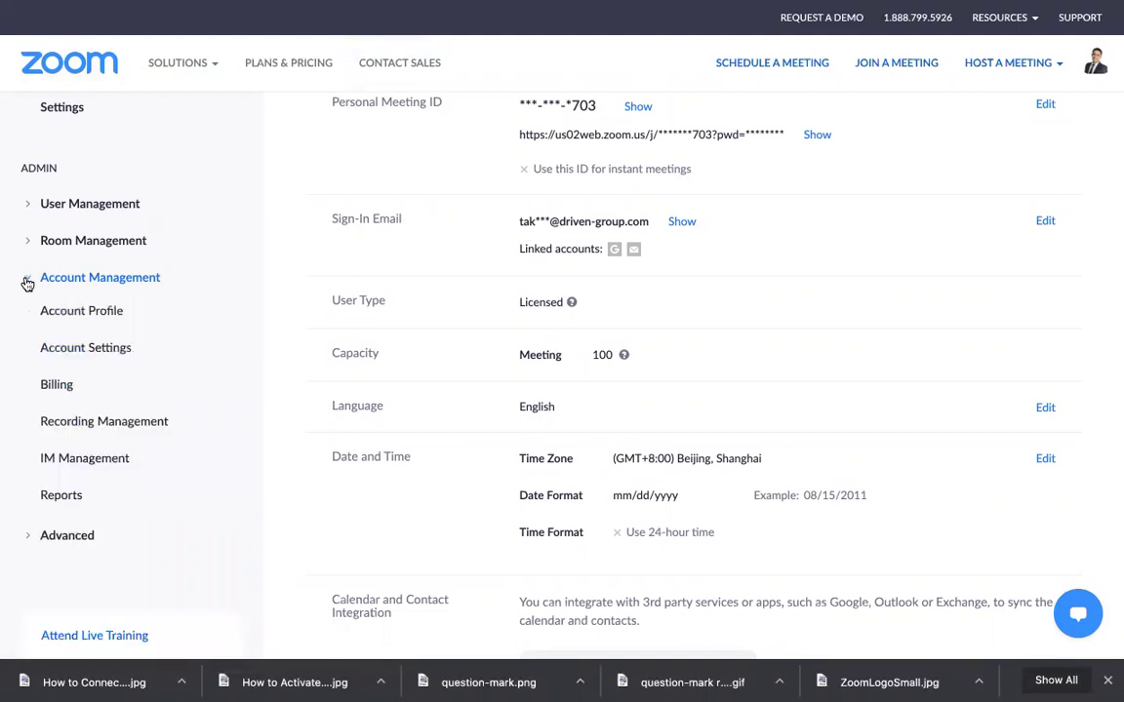
pyautogui.click(87, 357)
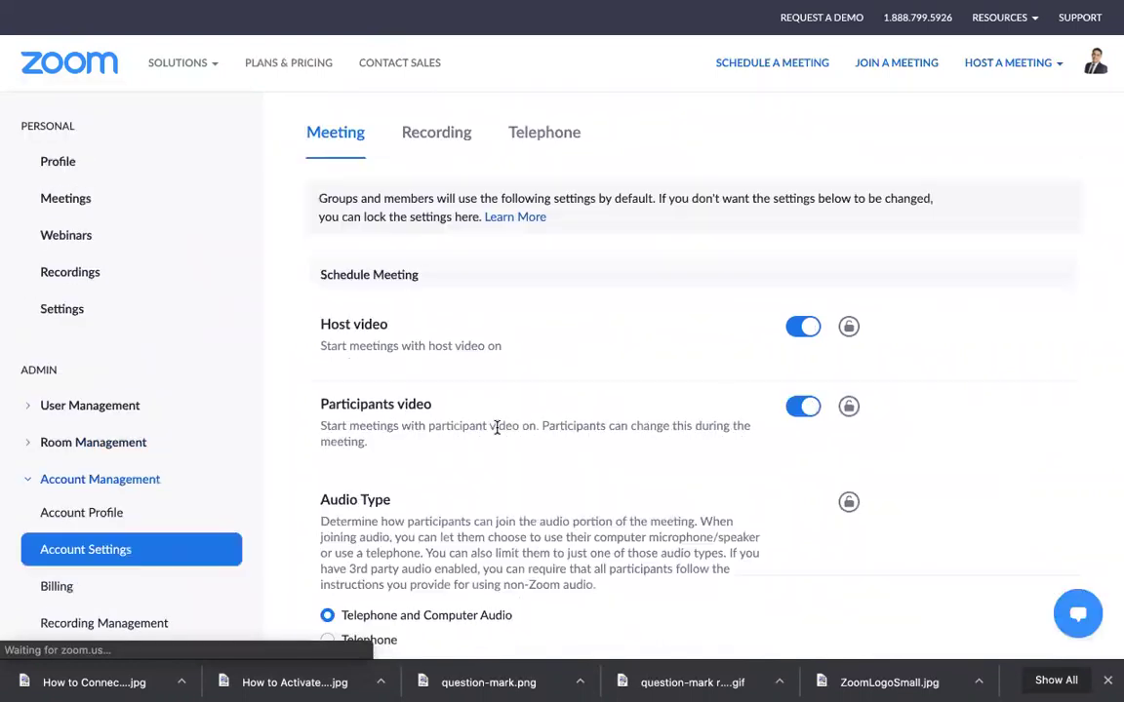
# Look through the account's meeting settings, from Schedule Meeting through In Meeting (Advanced), to find the live streaming option
pyautogui.scroll(-2, 497, 429)
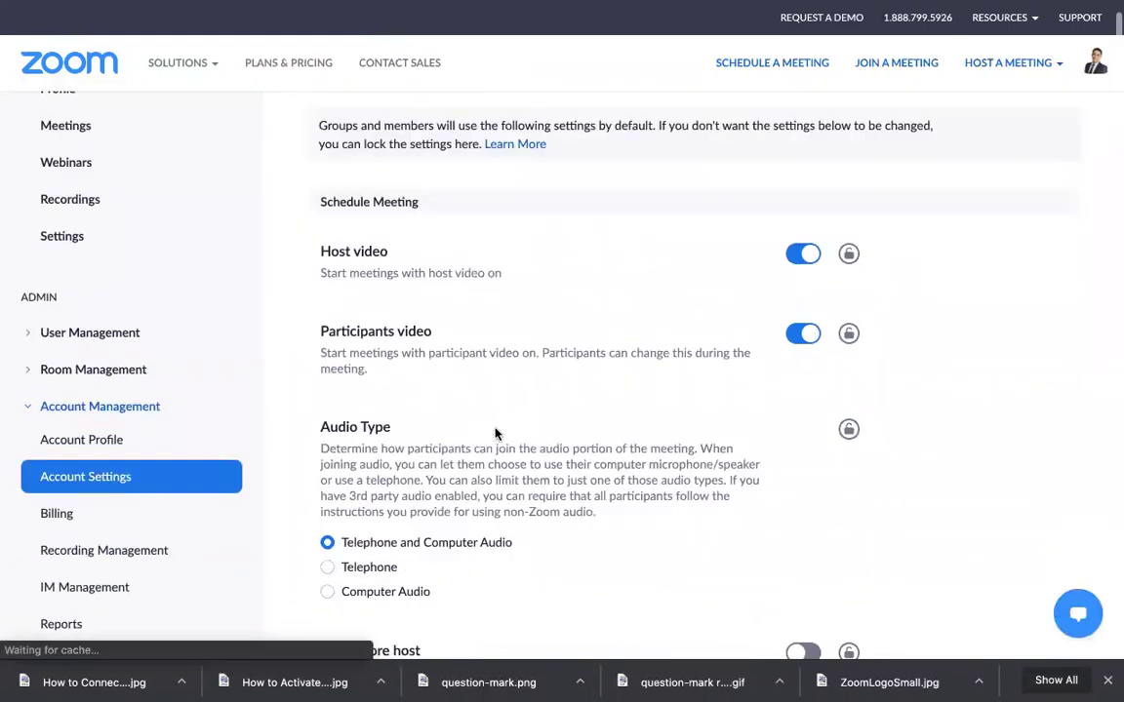
pyautogui.scroll(-2, 497, 433)
pyautogui.scroll(-5, 496, 433)
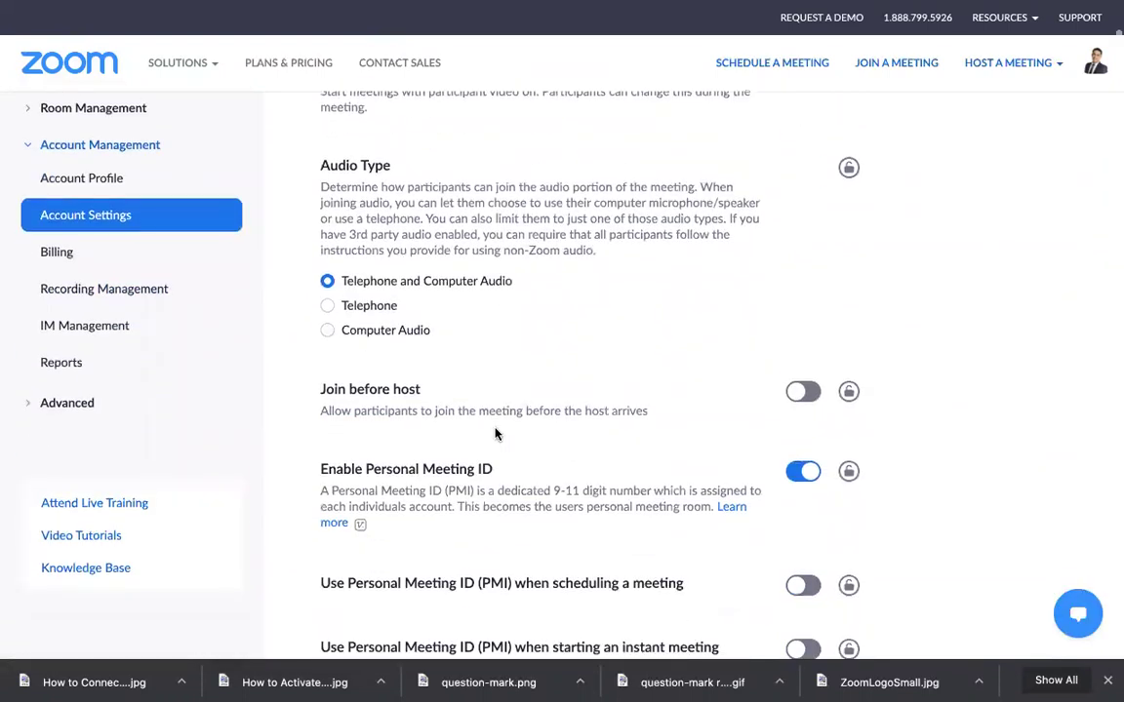
pyautogui.scroll(-6, 590, 388)
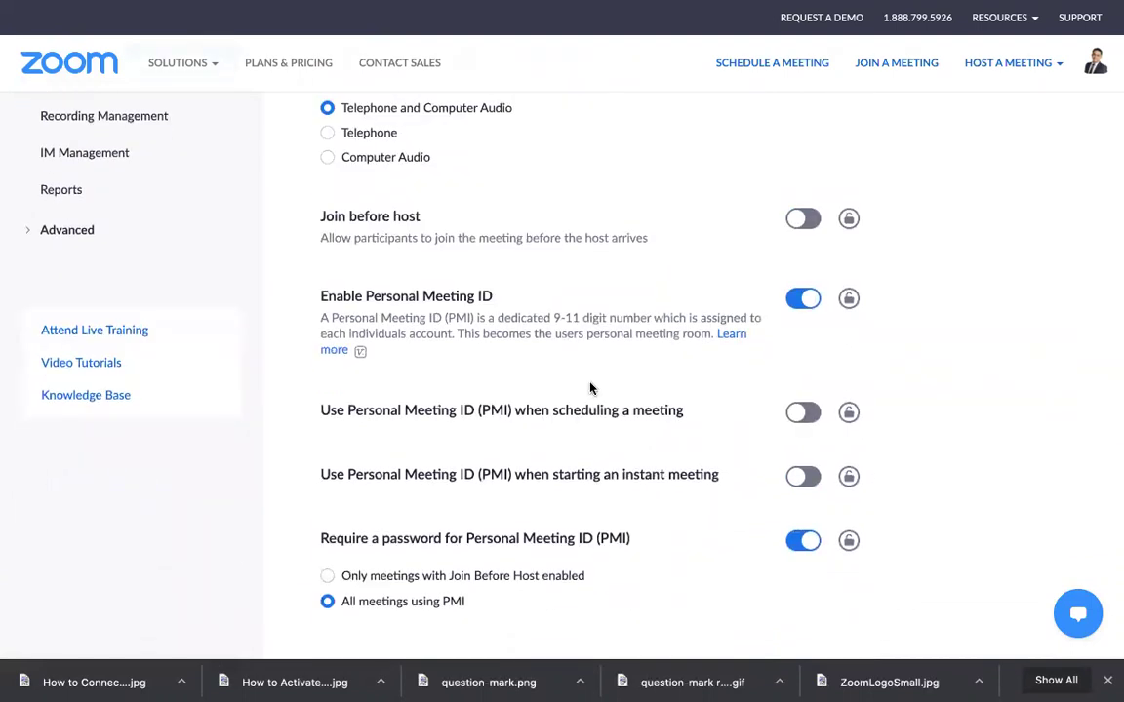
pyautogui.scroll(-4, 589, 388)
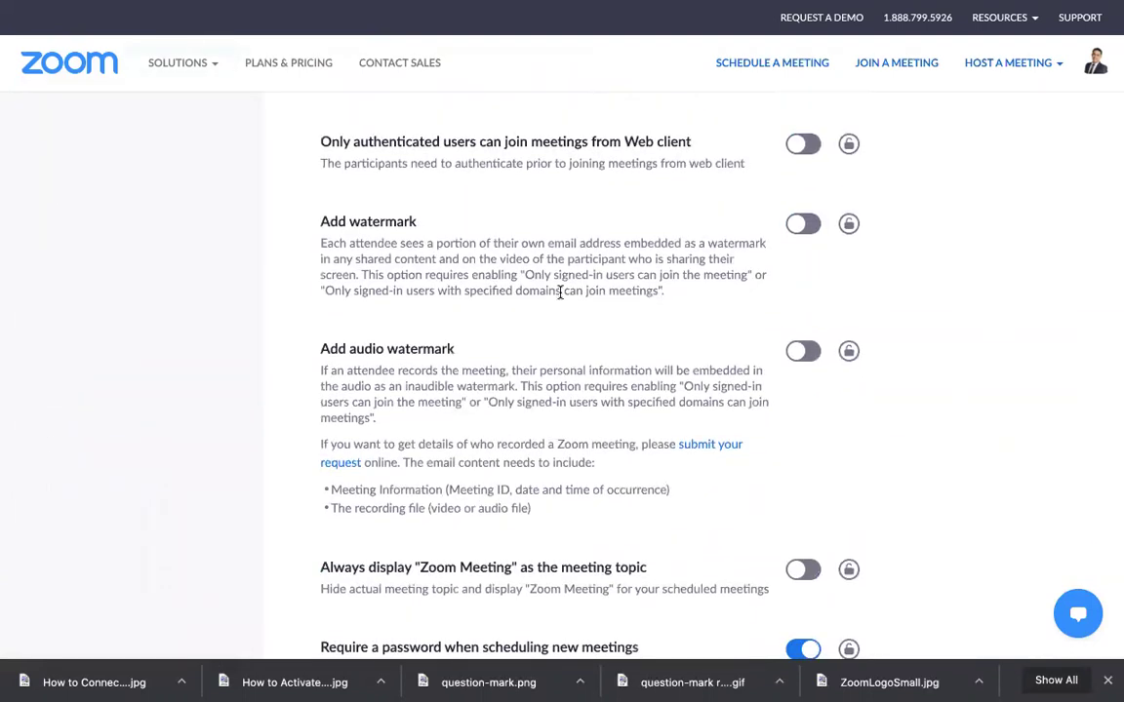
pyautogui.scroll(-7, 563, 294)
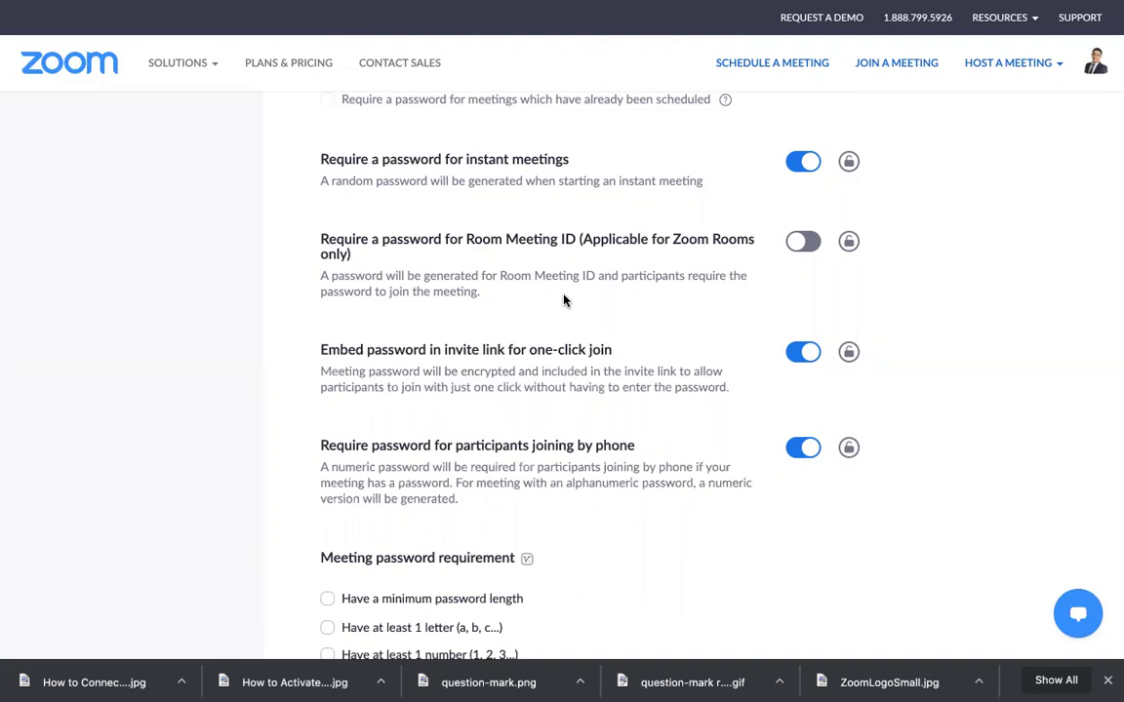
pyautogui.scroll(-3, 564, 301)
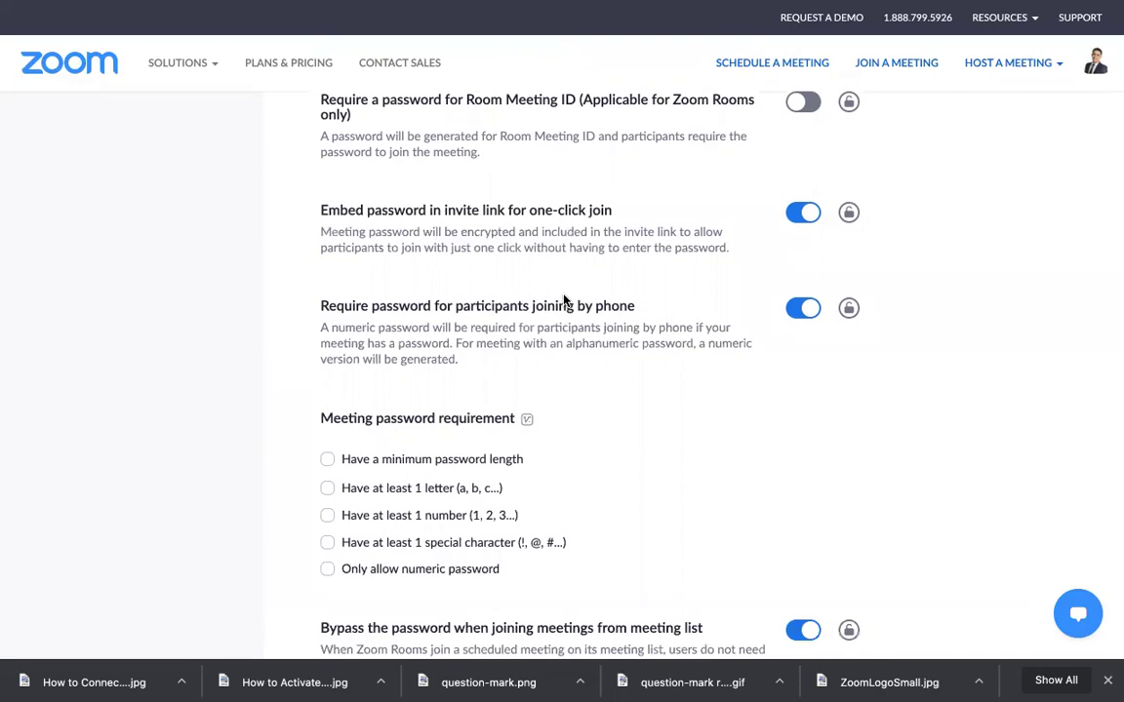
pyautogui.scroll(-8, 563, 301)
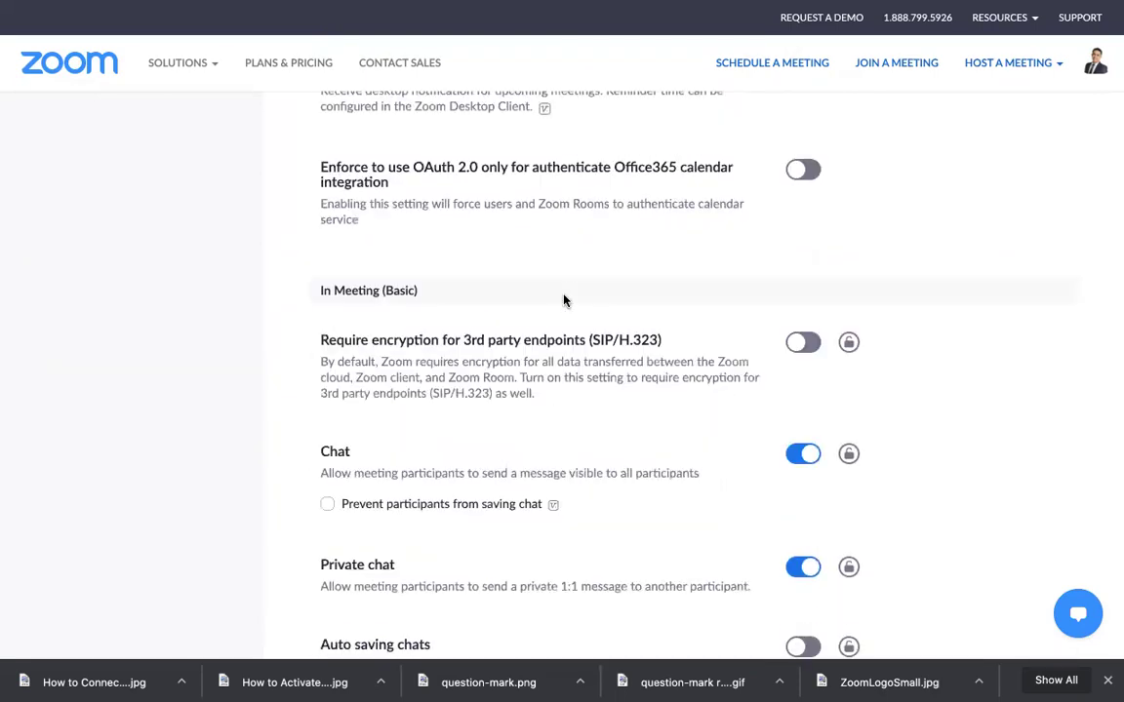
pyautogui.scroll(-1, 540, 291)
pyautogui.scroll(-1, 611, 331)
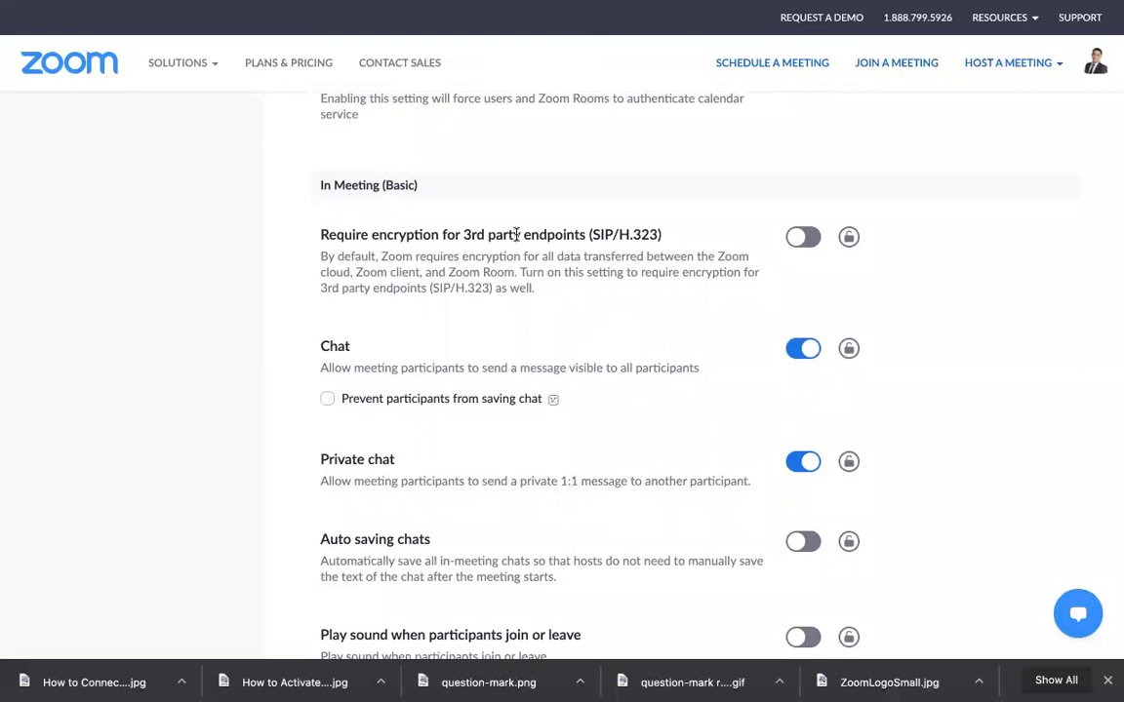
pyautogui.scroll(-1, 517, 235)
pyautogui.scroll(-6, 517, 237)
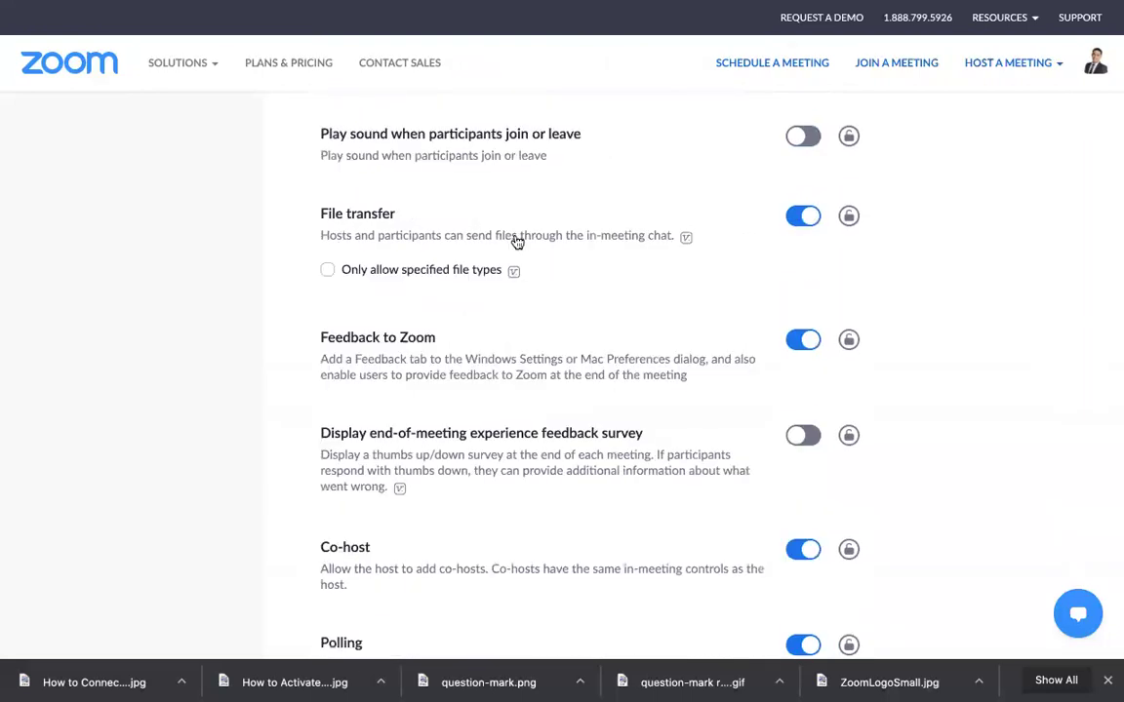
pyautogui.scroll(-3, 517, 240)
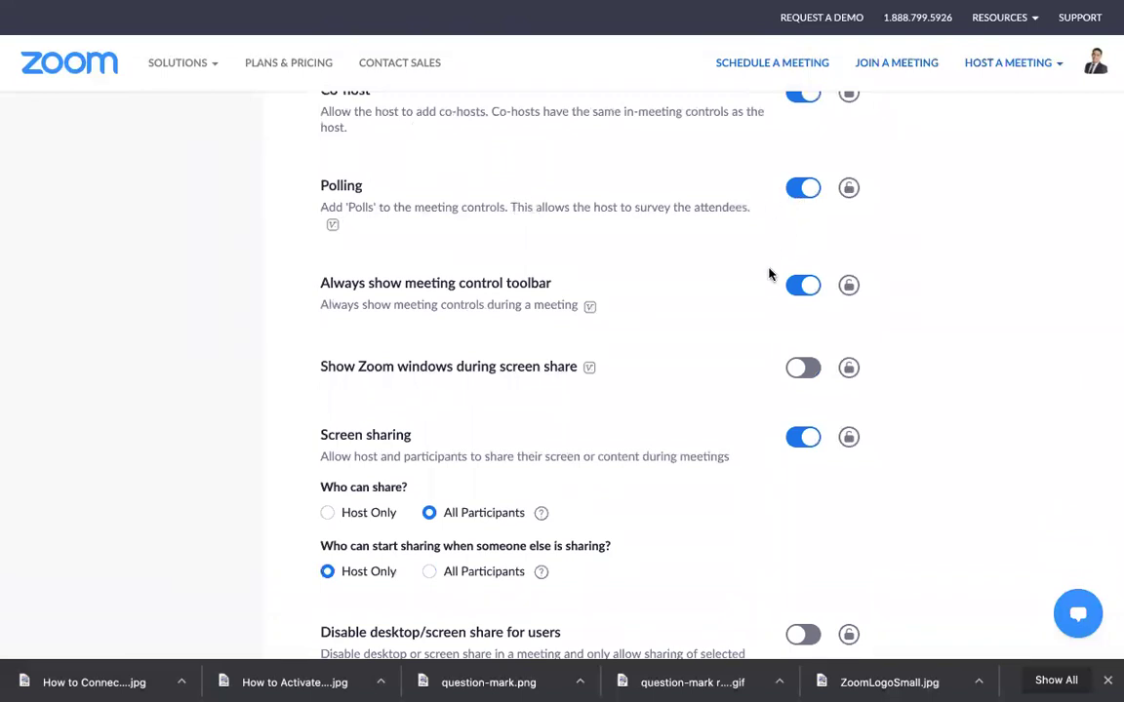
pyautogui.scroll(-1, 764, 281)
pyautogui.scroll(-4, 702, 374)
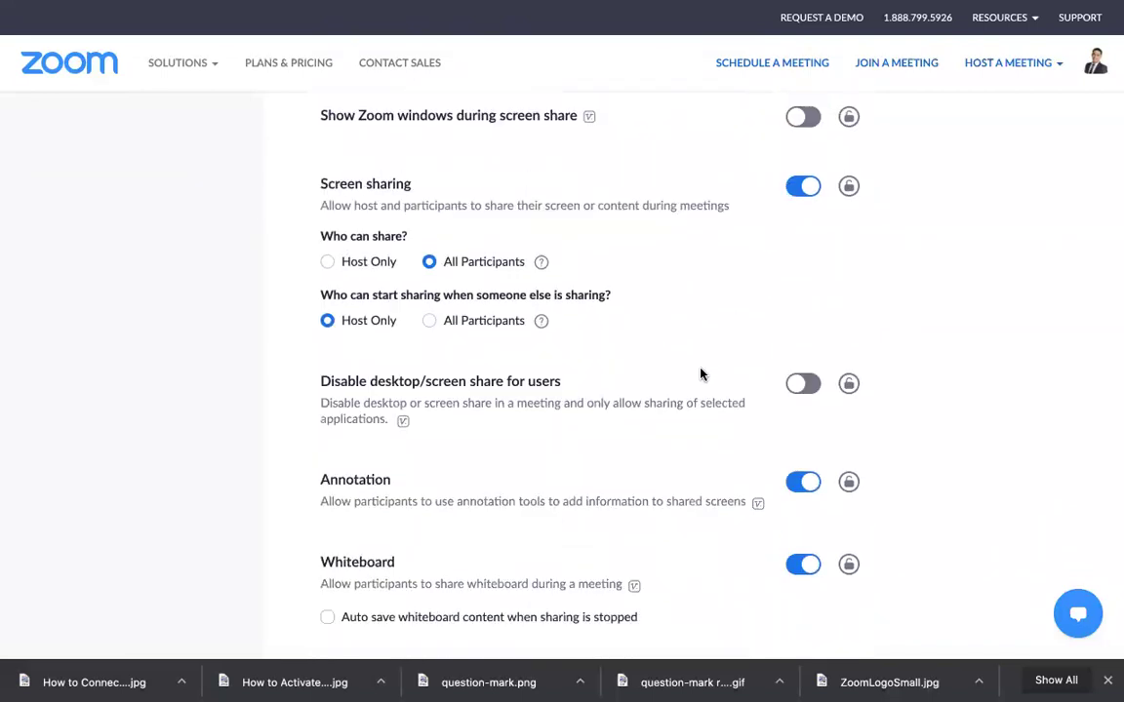
pyautogui.scroll(-2, 703, 374)
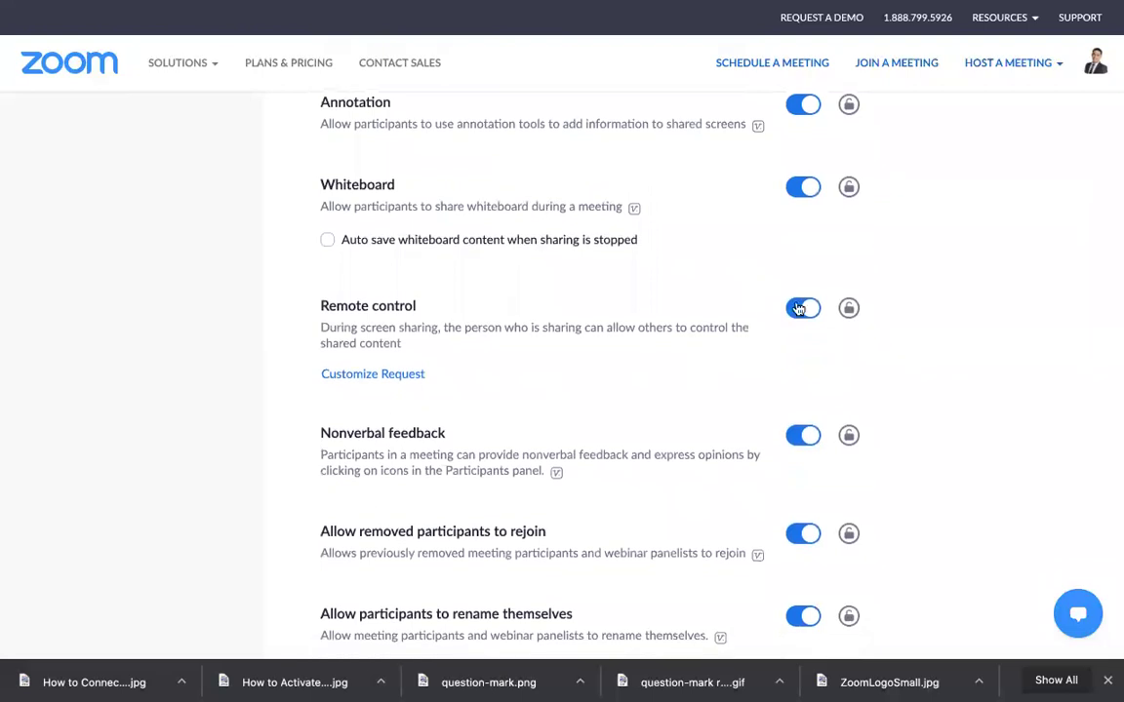
pyautogui.scroll(-6, 632, 275)
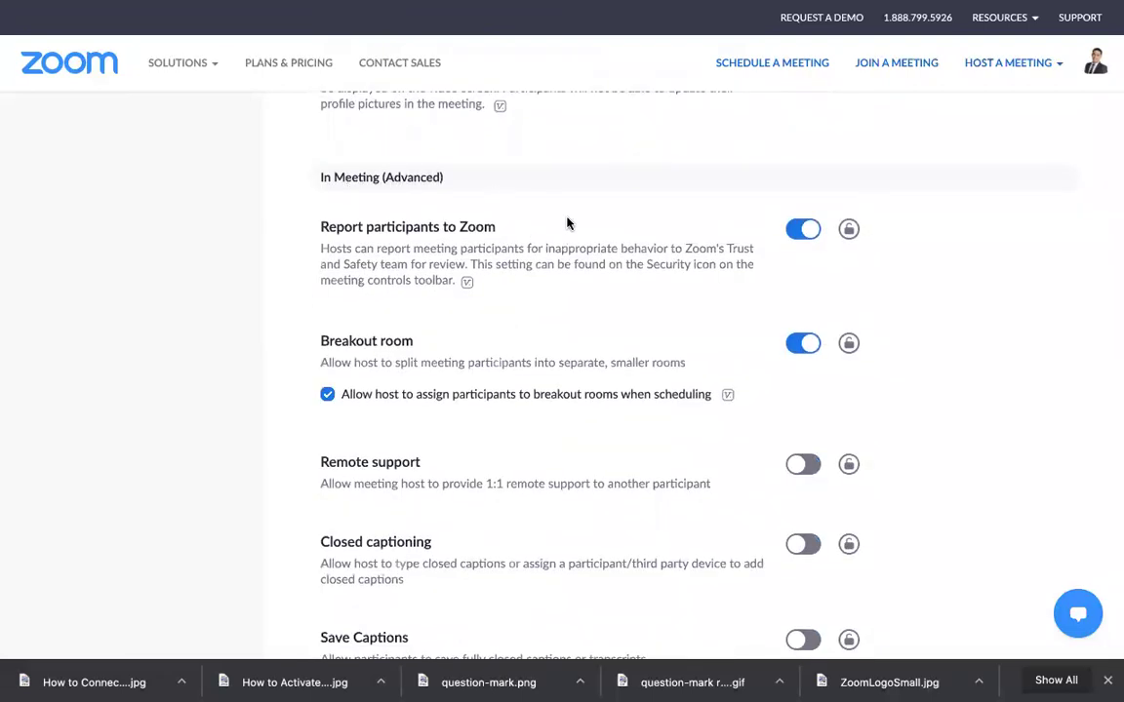
pyautogui.scroll(-2, 604, 369)
pyautogui.scroll(-2, 582, 402)
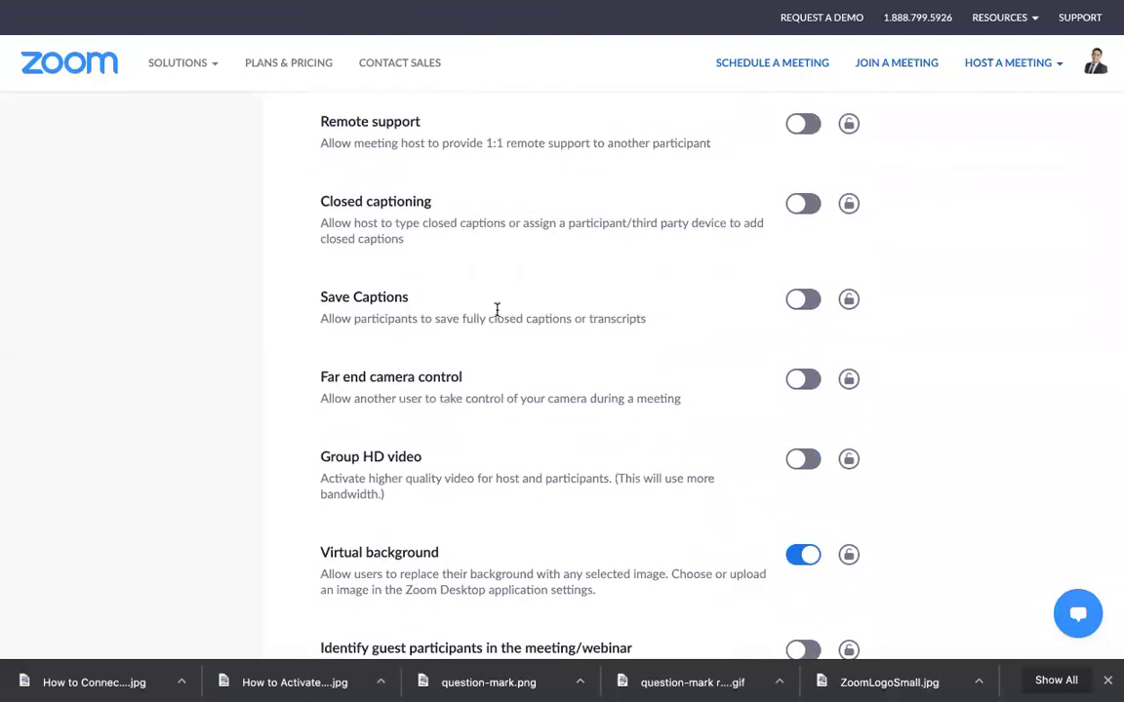
pyautogui.scroll(-2, 497, 311)
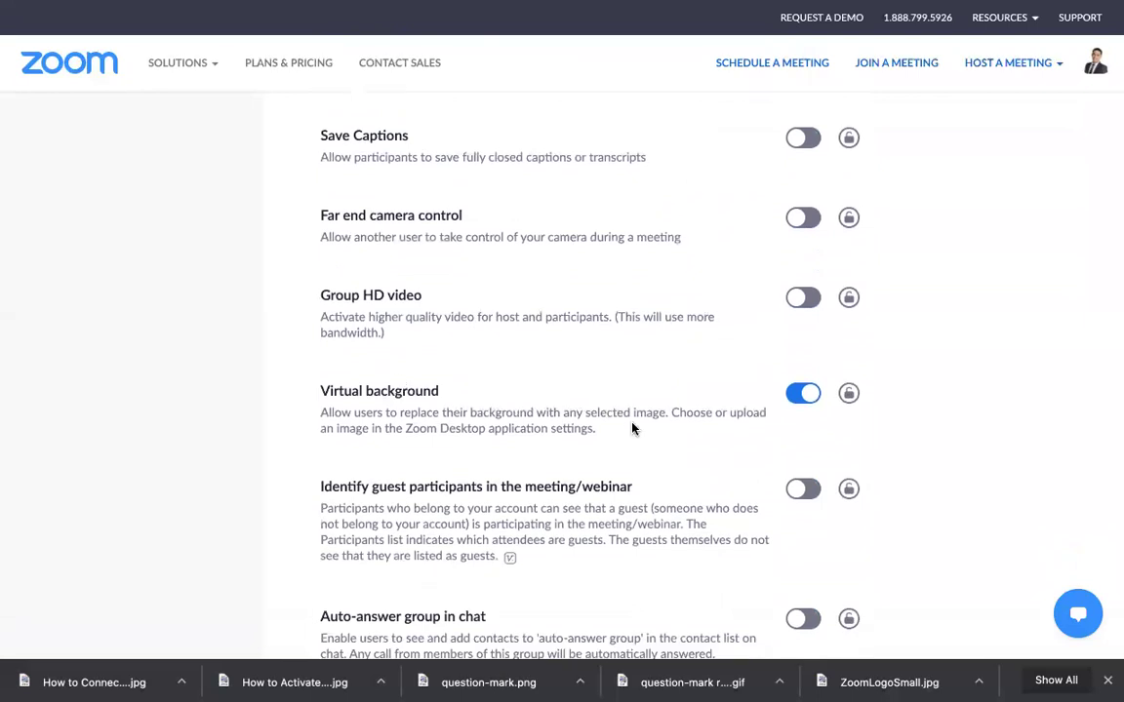
pyautogui.scroll(-4, 632, 427)
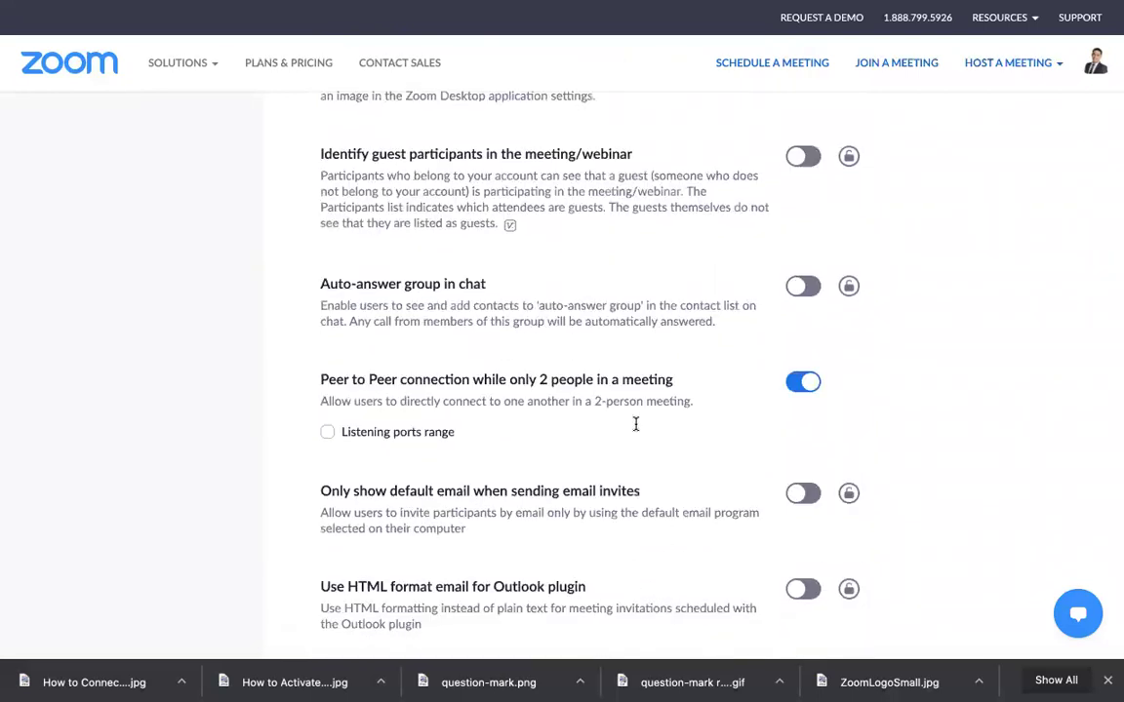
pyautogui.scroll(-6, 635, 427)
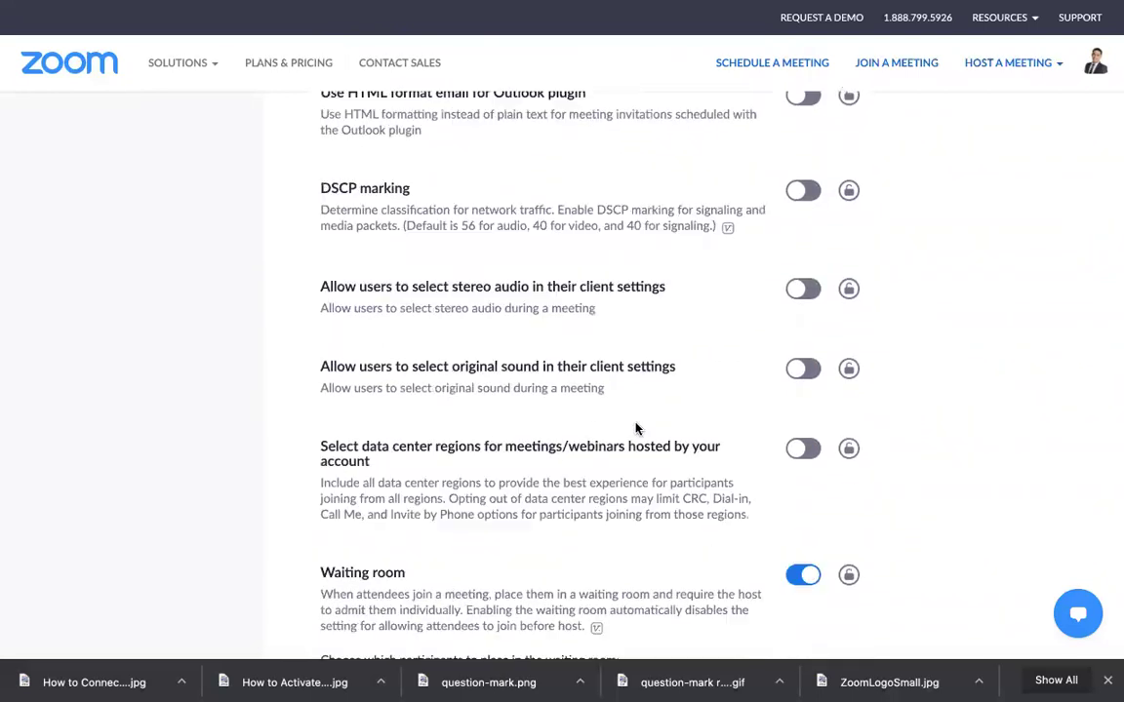
pyautogui.scroll(-3, 635, 428)
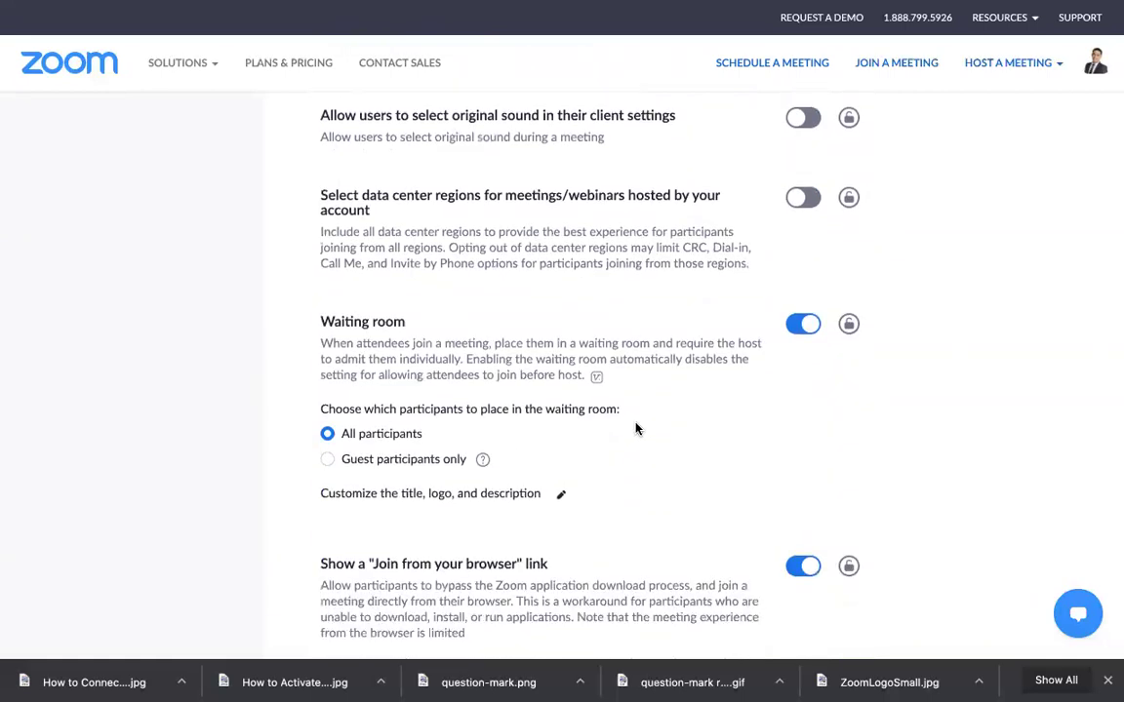
pyautogui.scroll(-4, 635, 428)
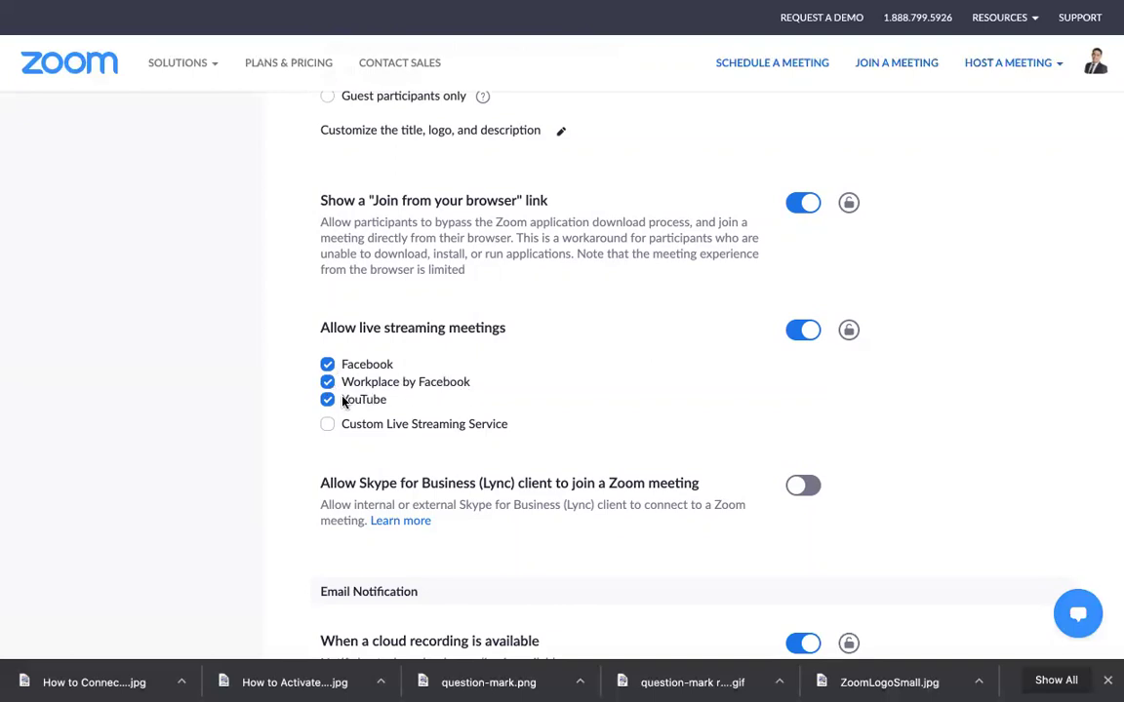
# Turn off the "Allow live streaming meetings" setting for all groups and users
pyautogui.click(798, 334)
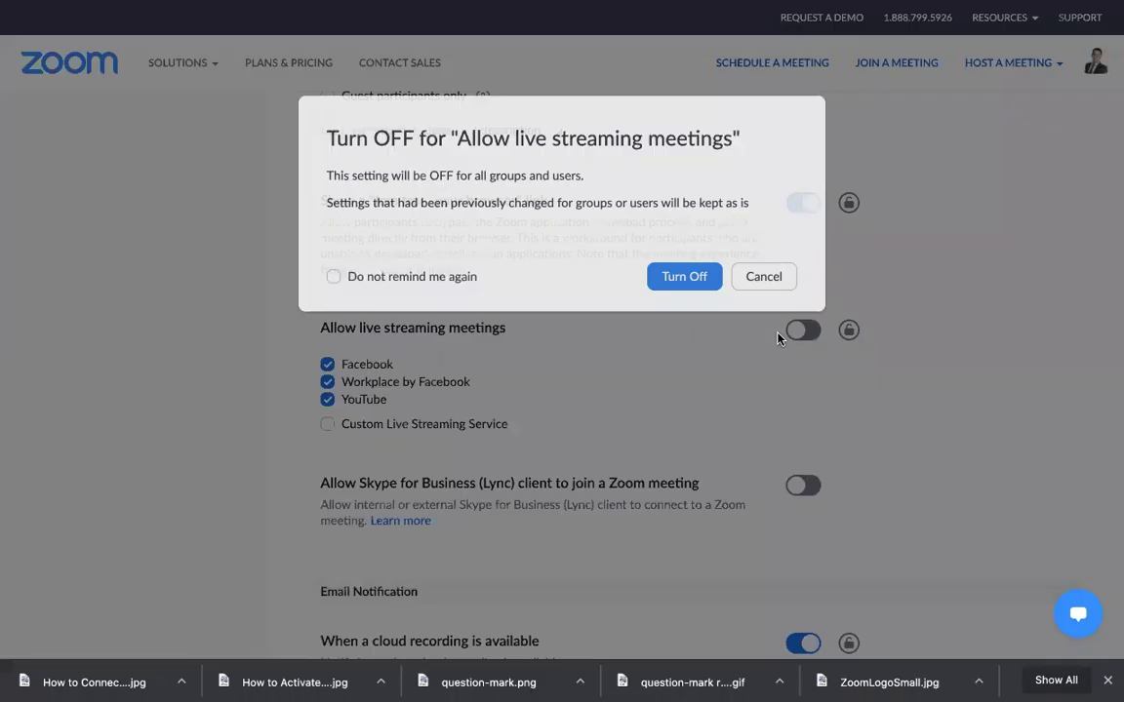
pyautogui.click(684, 282)
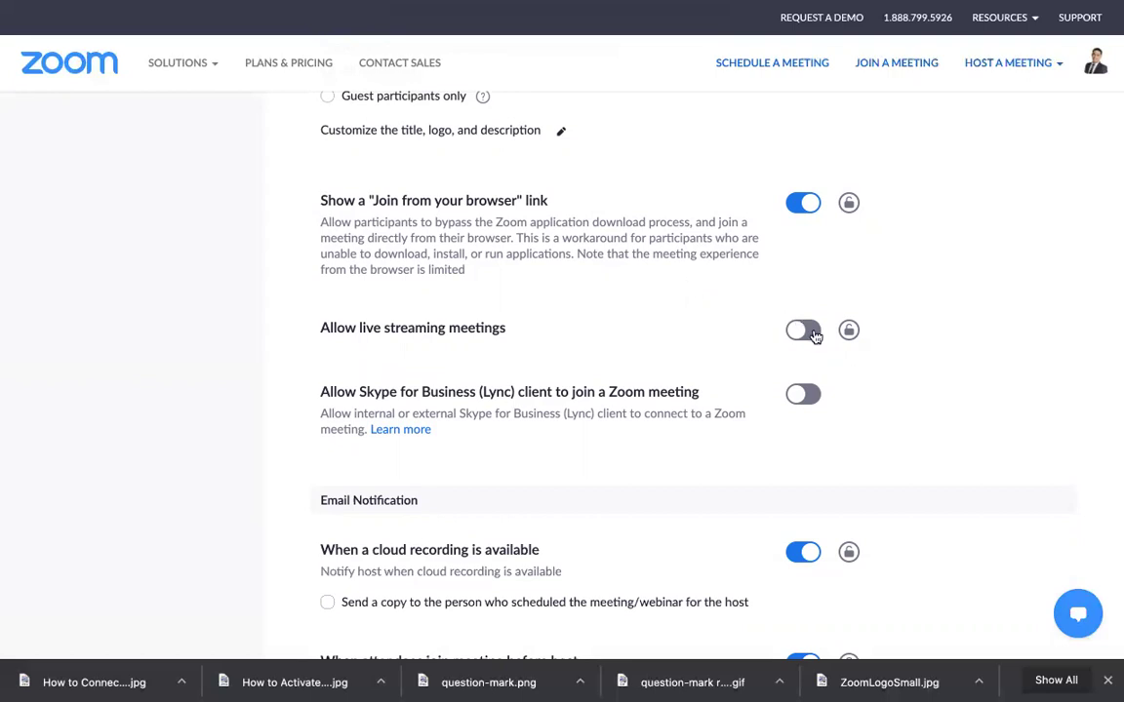
# Turn on "Allow live streaming meetings" and save it with Facebook, Workplace by Facebook and YouTube enabled
pyautogui.click(814, 333)
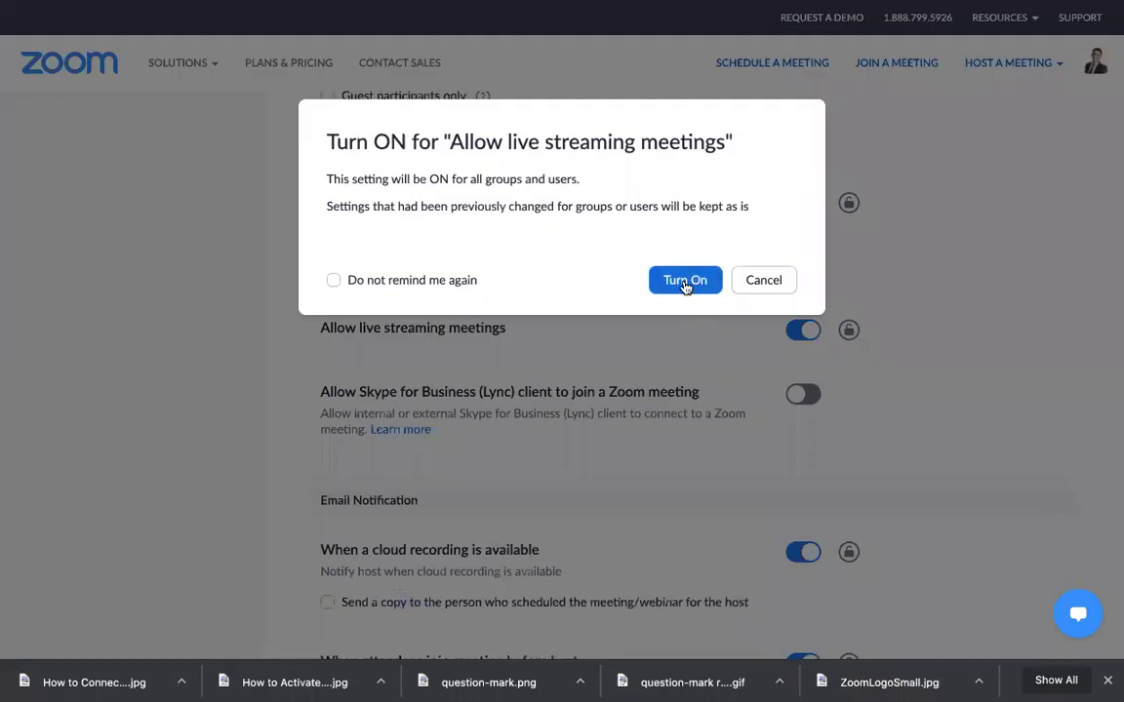
pyautogui.click(683, 284)
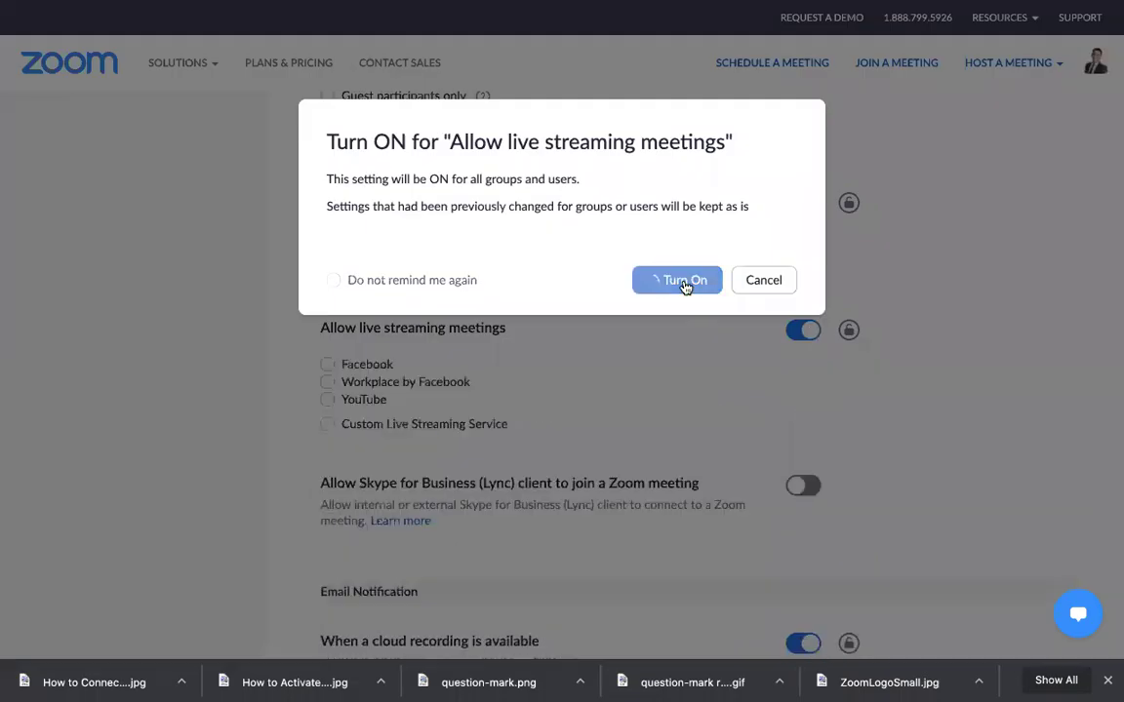
pyautogui.click(327, 364)
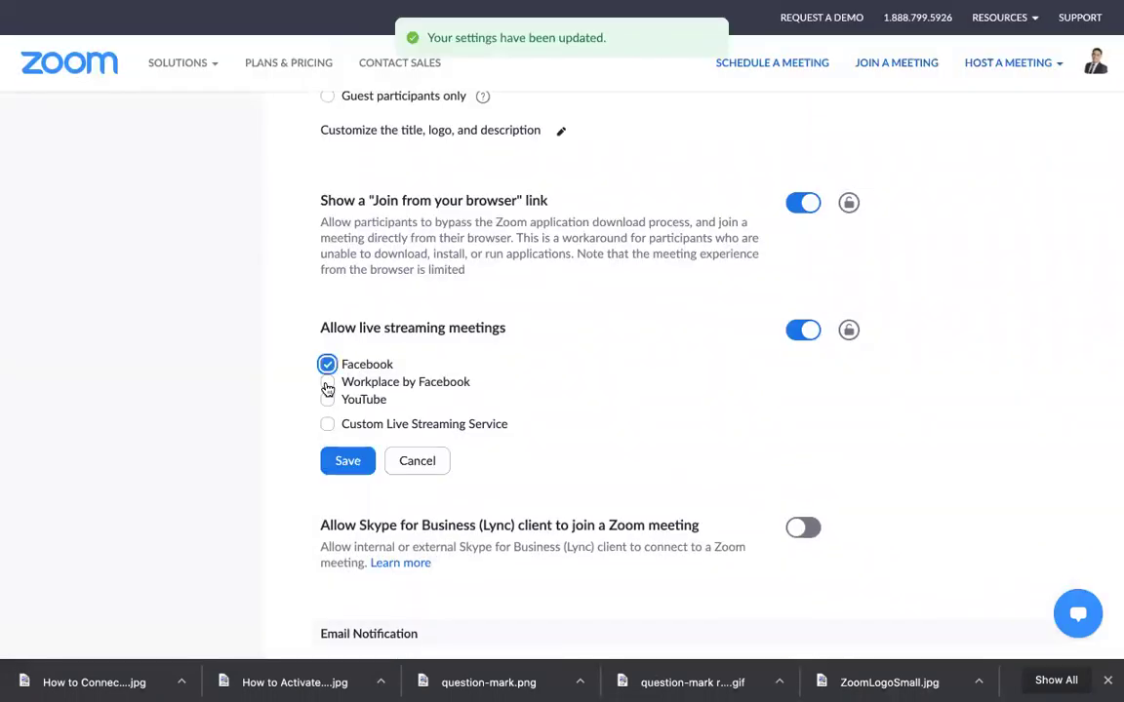
pyautogui.click(327, 382)
pyautogui.click(326, 399)
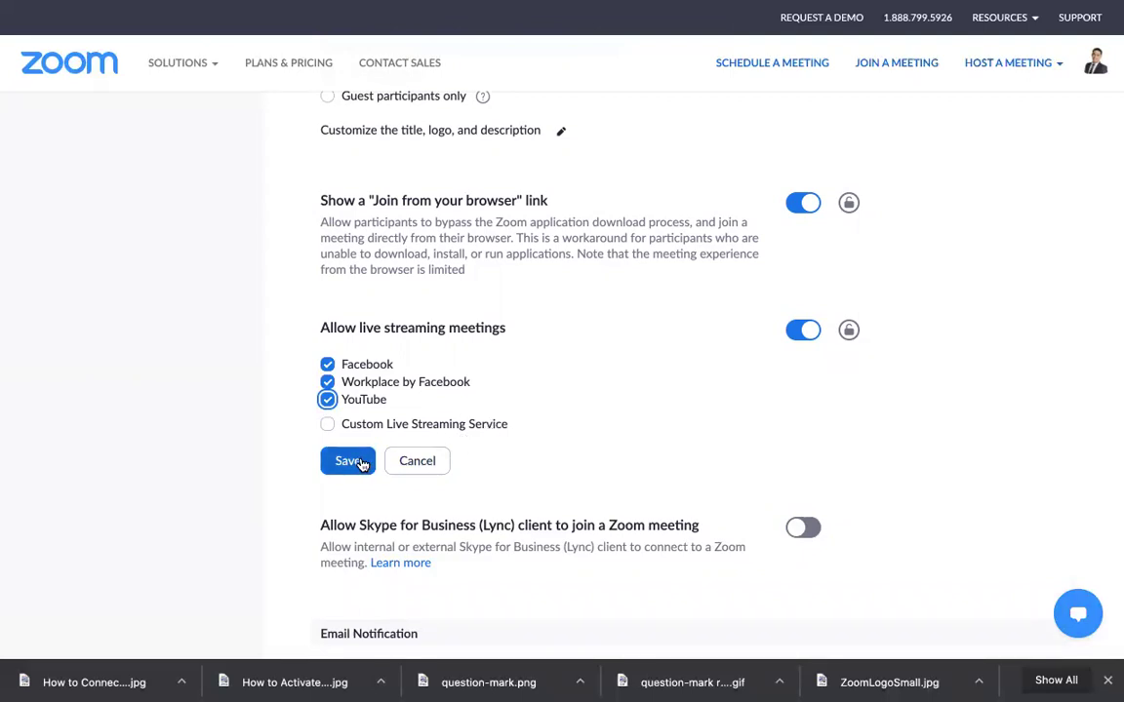
pyautogui.click(358, 463)
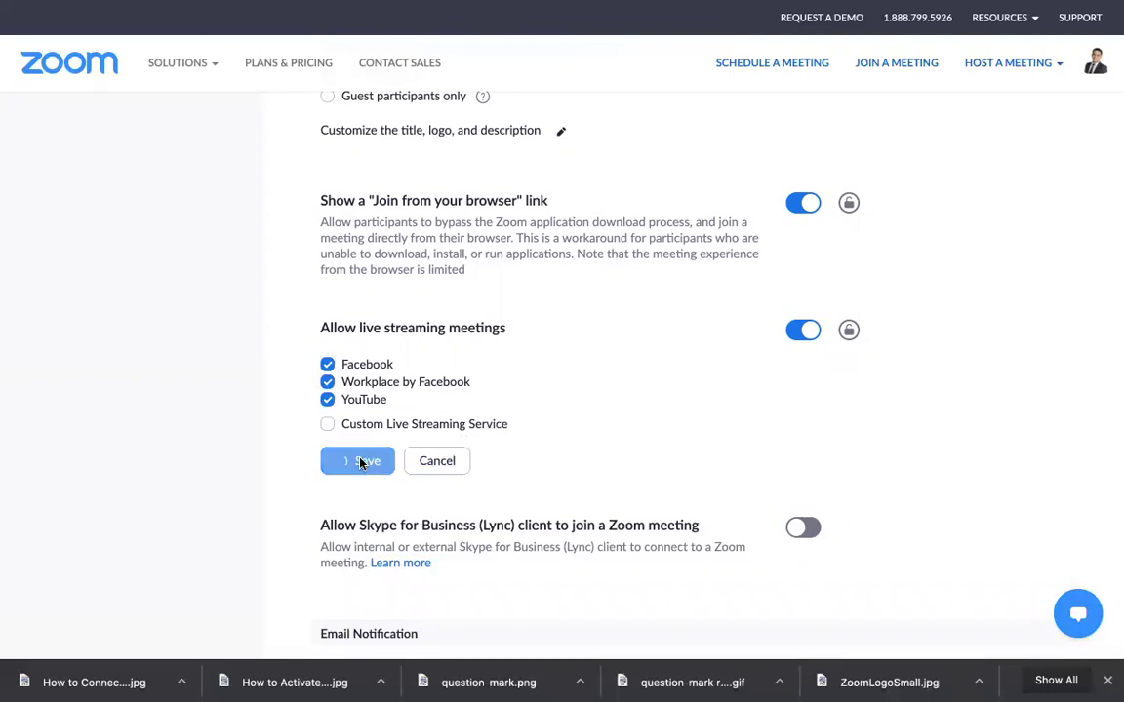